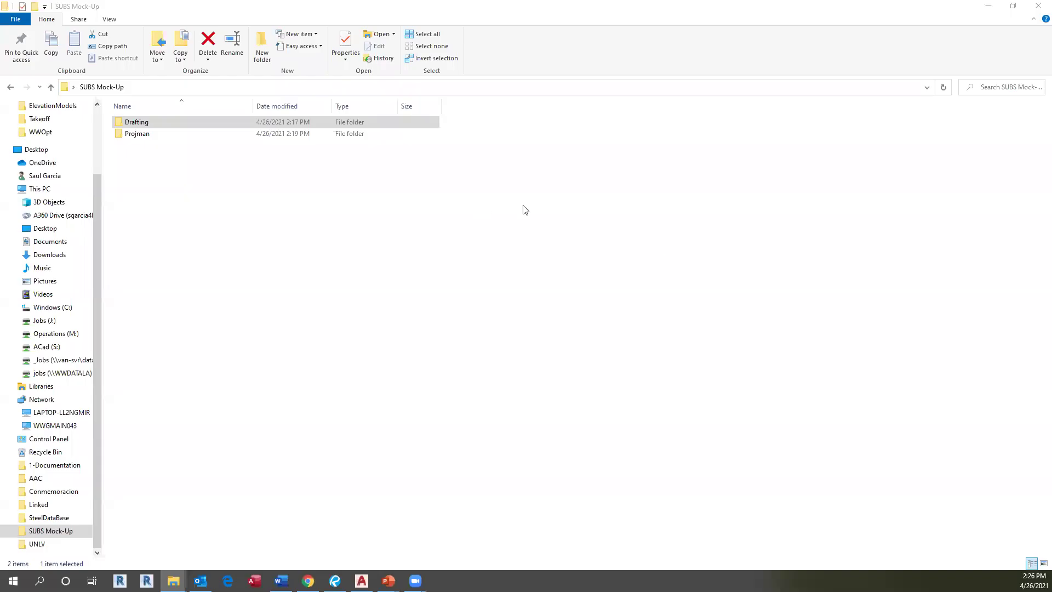
Open the SUBS Mock Up Pre-Takeoff Meeting Notes 2.16.2021 PDF from Projman > Materials.
left_click(159, 119)
left_click(137, 138)
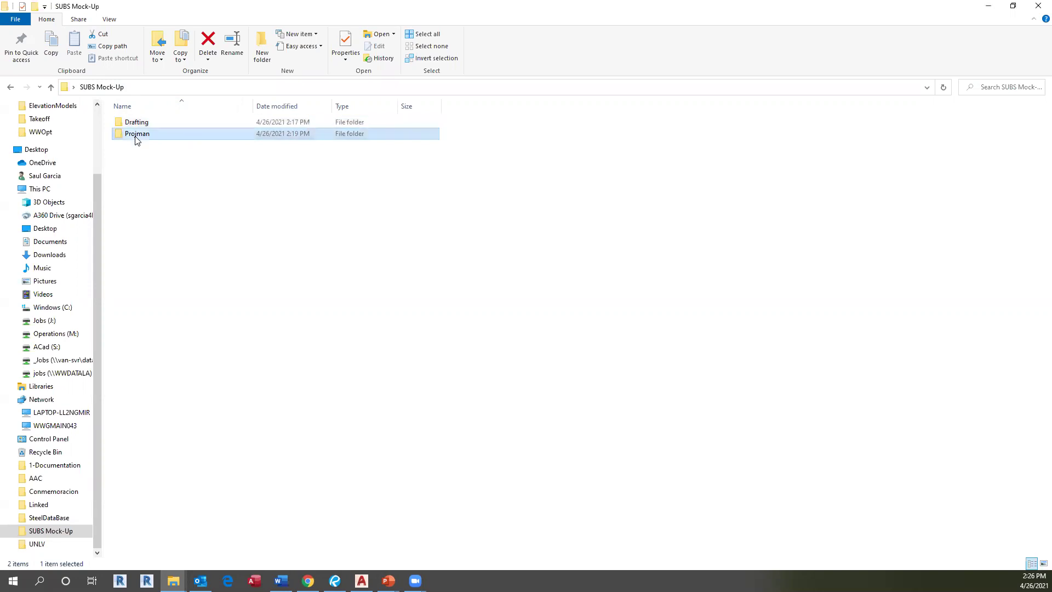
double_click(136, 136)
double_click(139, 123)
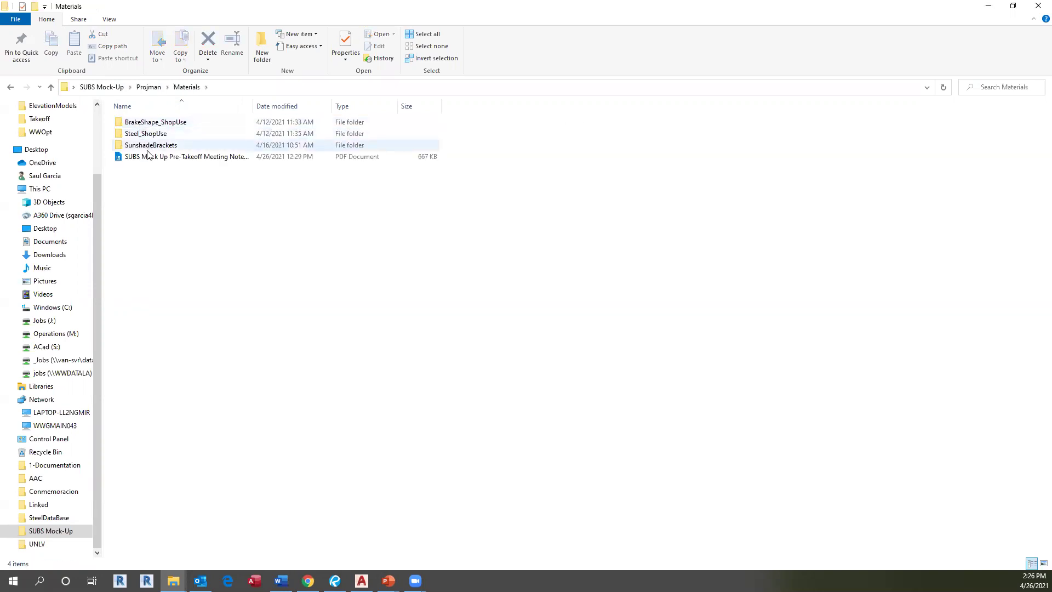
double_click(176, 157)
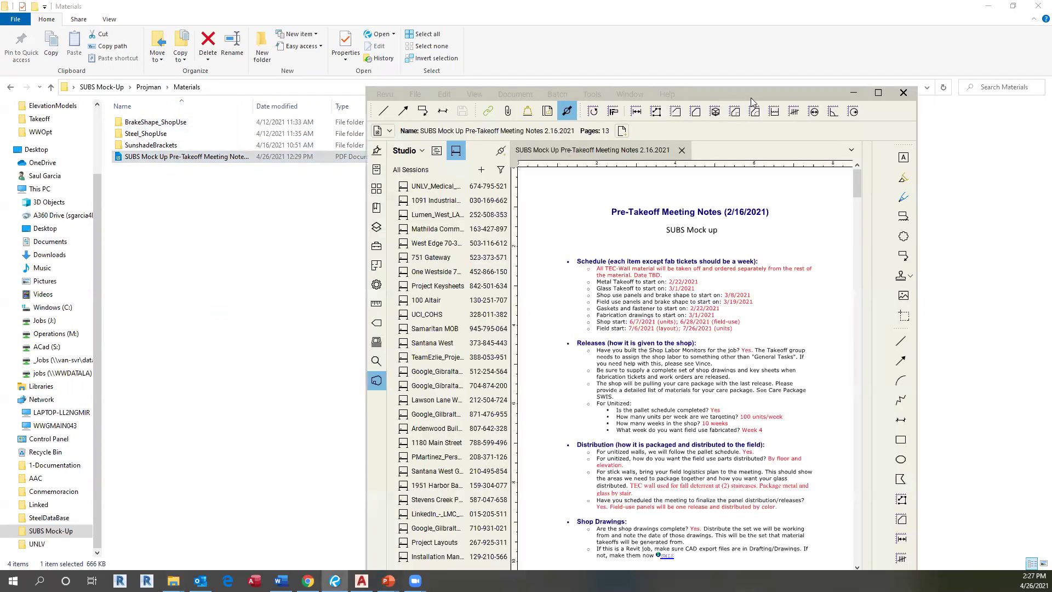
Maximize the meeting notes window and read down through the Schedule notes.
double_click(750, 98)
scroll(469, 251, "down", 3, "ctrl")
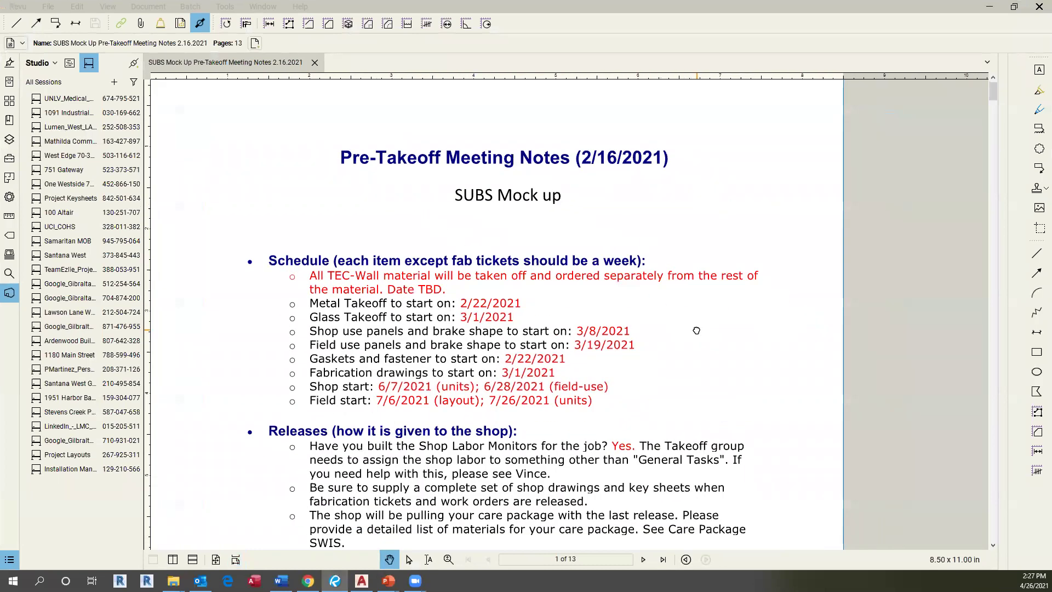
left_click_drag(696, 322, 688, 252)
scroll(687, 252, "down", 3)
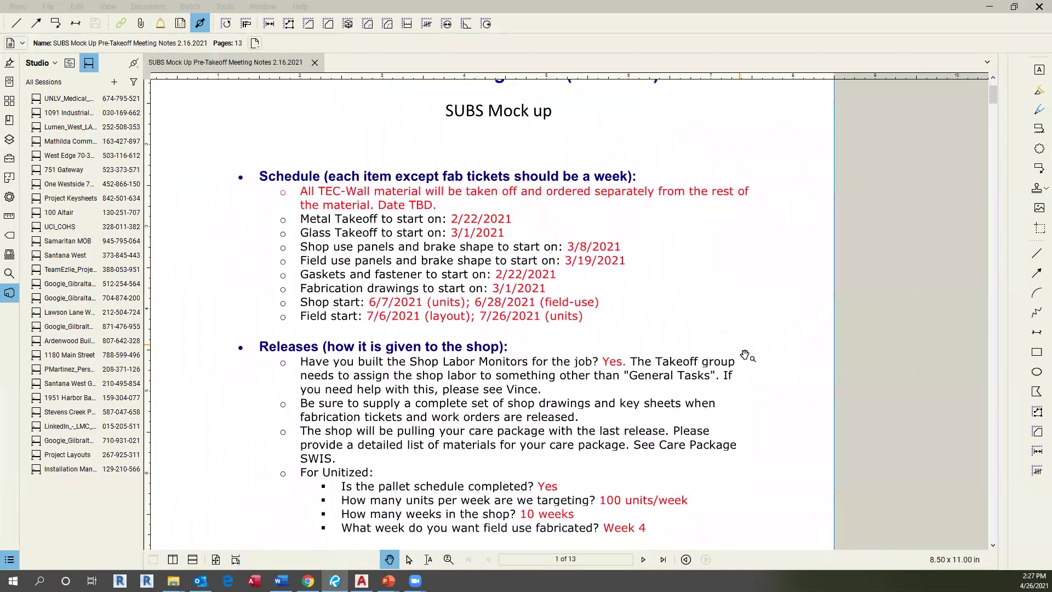
scroll(767, 304, "down", 1)
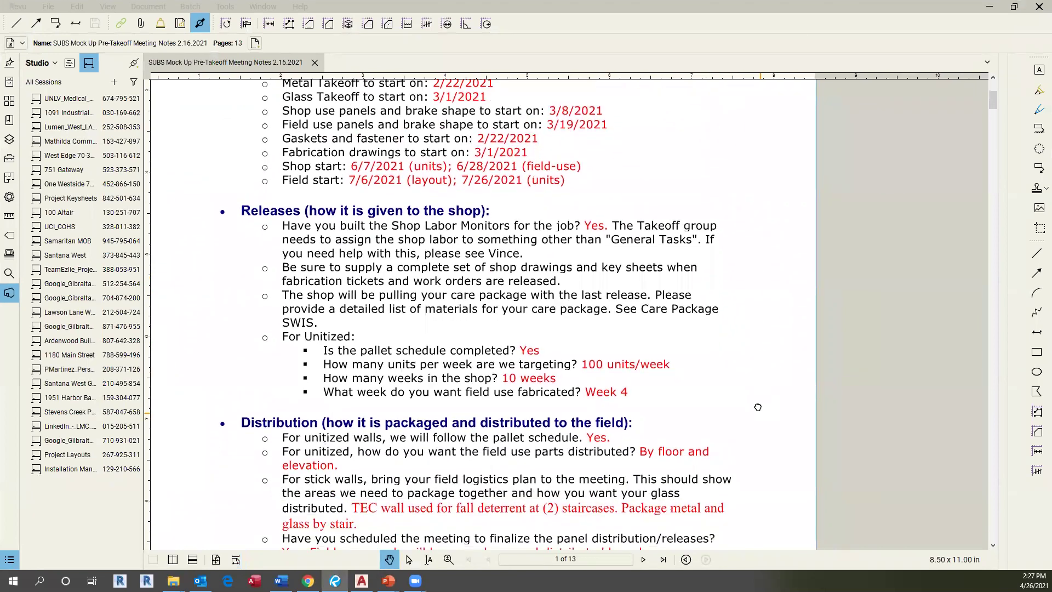
scroll(751, 301, "down", 4)
Continue scrolling to page 4's Finish section listing the two aluminum extrusion colors.
scroll(762, 343, "down", 3)
scroll(791, 344, "down", 1)
scroll(767, 395, "down", 4)
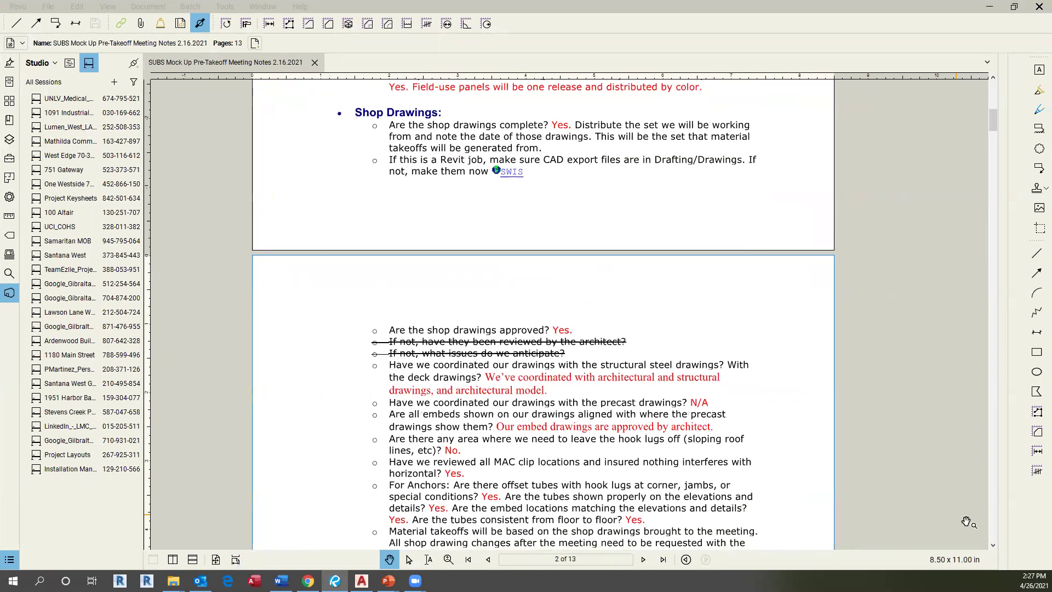
left_click(993, 546)
scroll(993, 547, "down", 15)
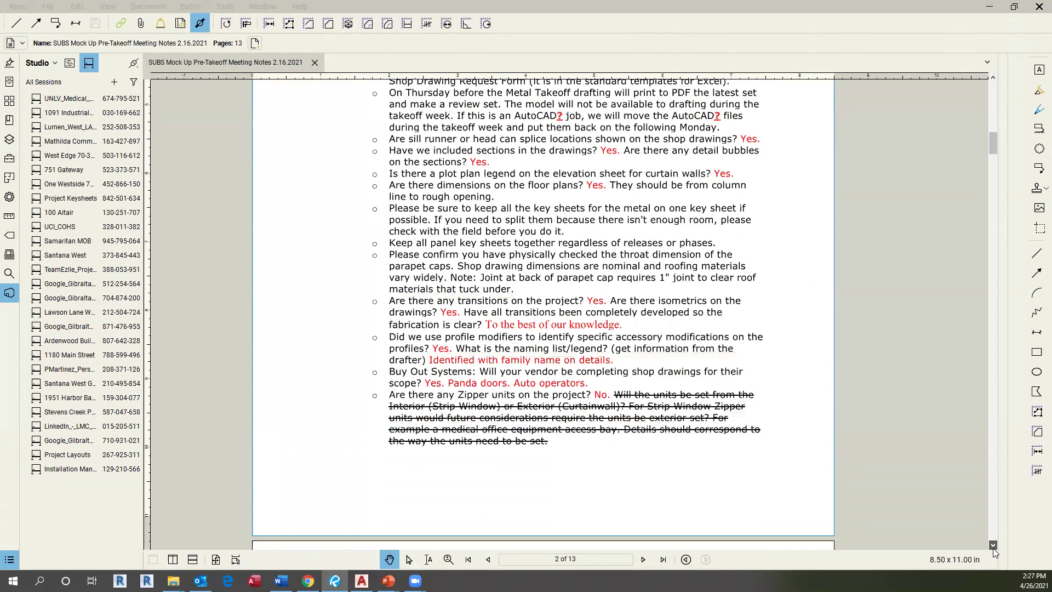
scroll(993, 548, "down", 12)
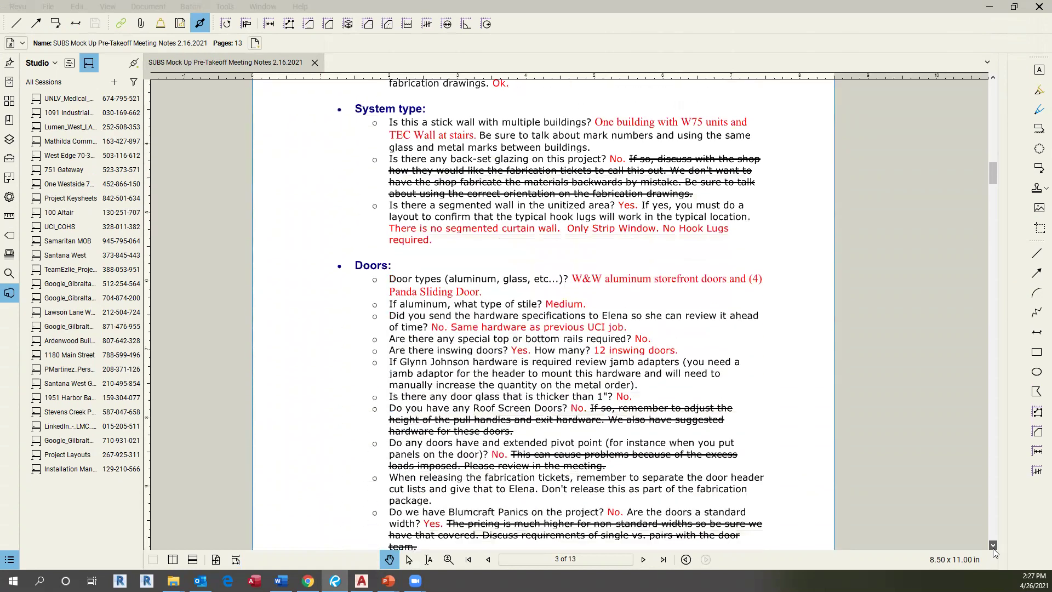
scroll(993, 548, "down", 12)
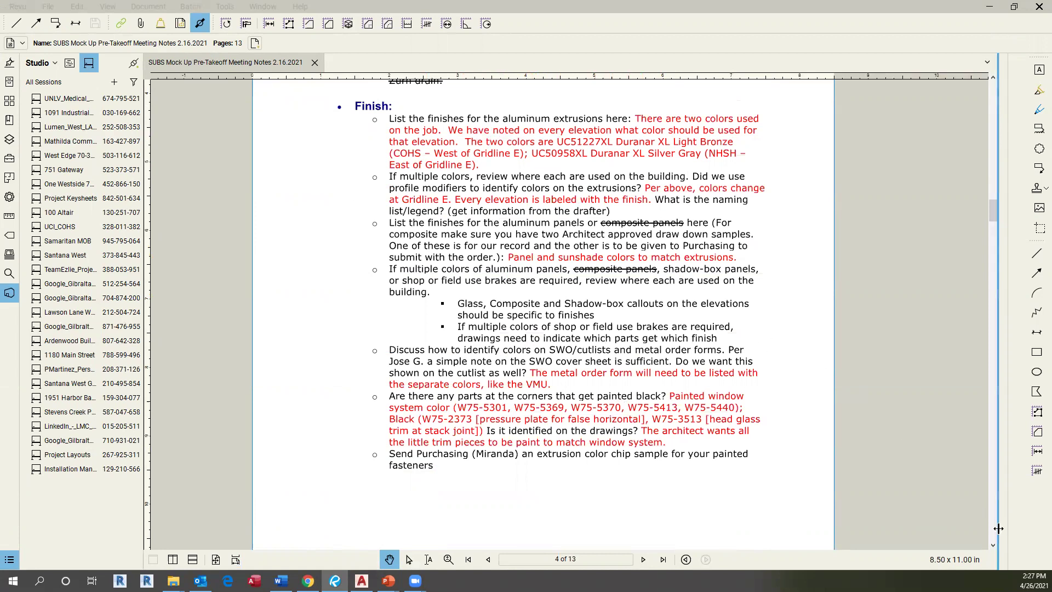
Scroll past the Metal, MAC Clips and Glass notes to page 9's Shop Use Brake shapes section.
left_click(993, 545)
scroll(990, 546, "down", 10)
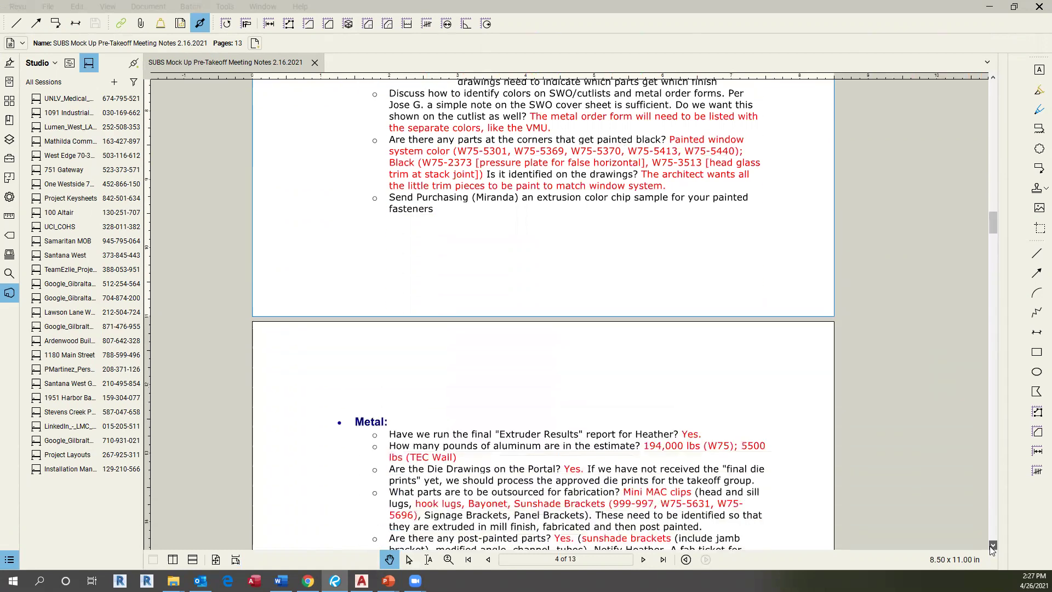
scroll(990, 545, "down", 15)
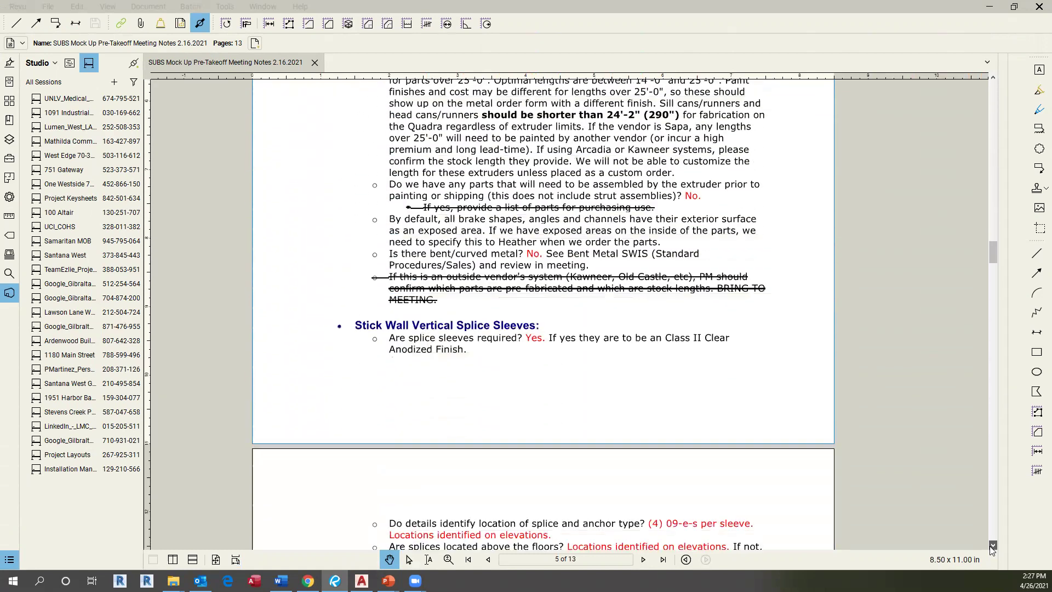
scroll(989, 546, "down", 15)
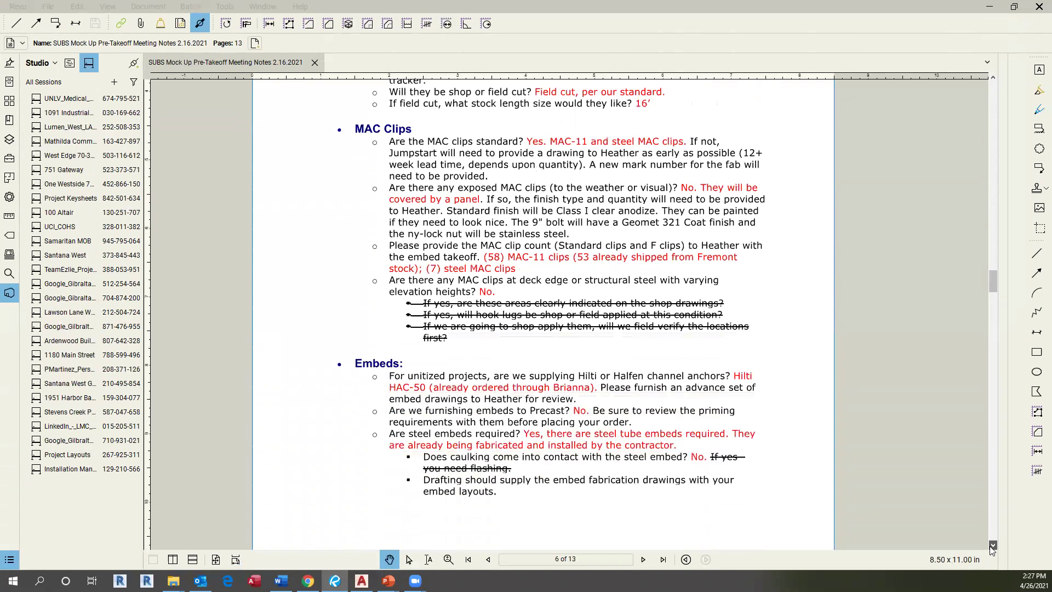
scroll(992, 546, "down", 15)
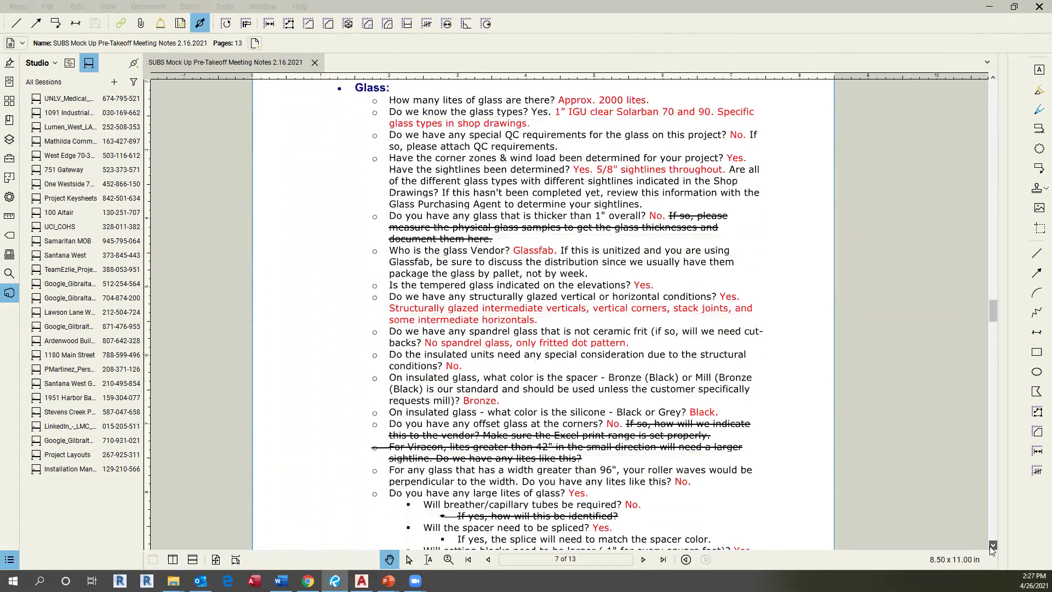
scroll(991, 546, "down", 15)
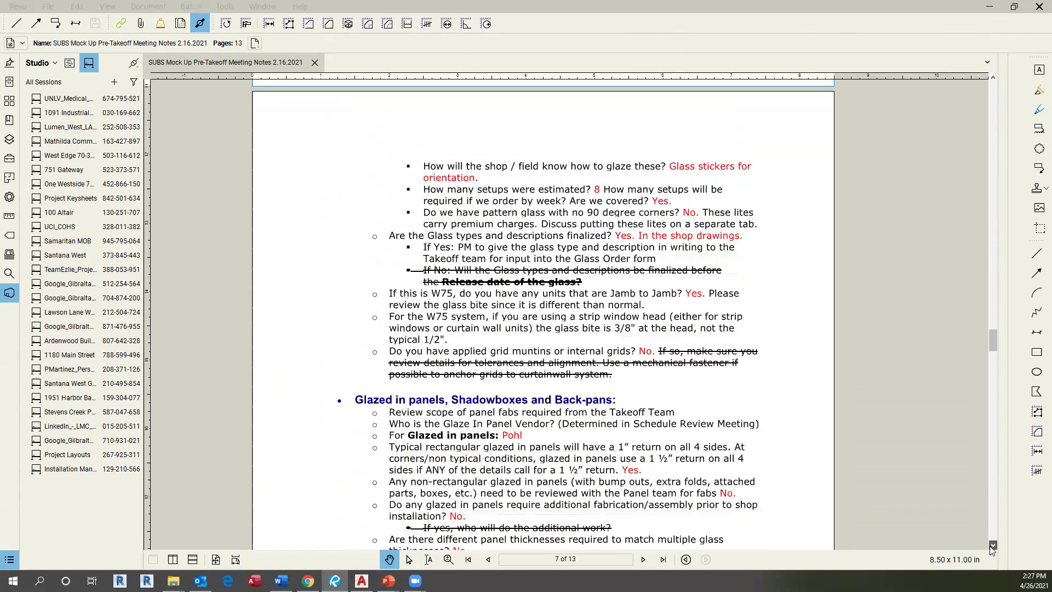
scroll(992, 546, "down", 15)
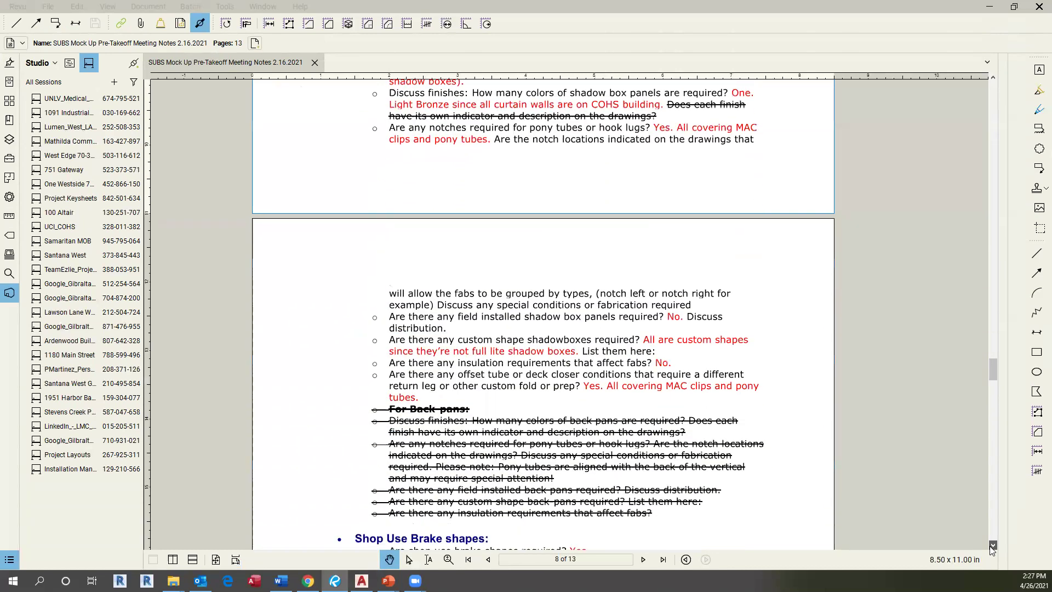
scroll(991, 545, "down", 6)
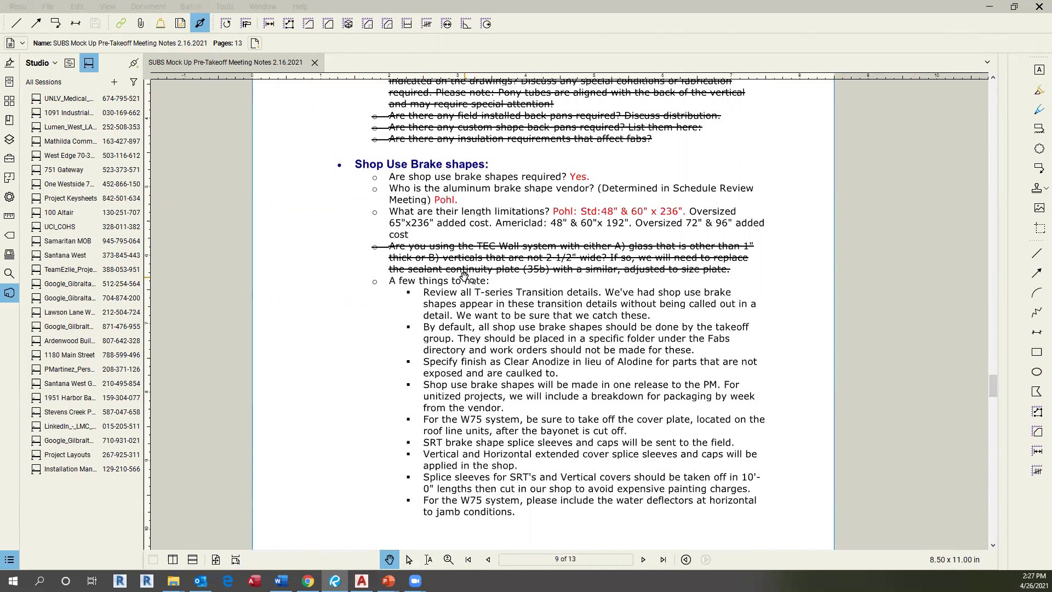
Review page 10's Face caps and Field Use Panels notes, then switch back to File Explorer.
scroll(498, 376, "down", 3)
scroll(529, 288, "down", 3)
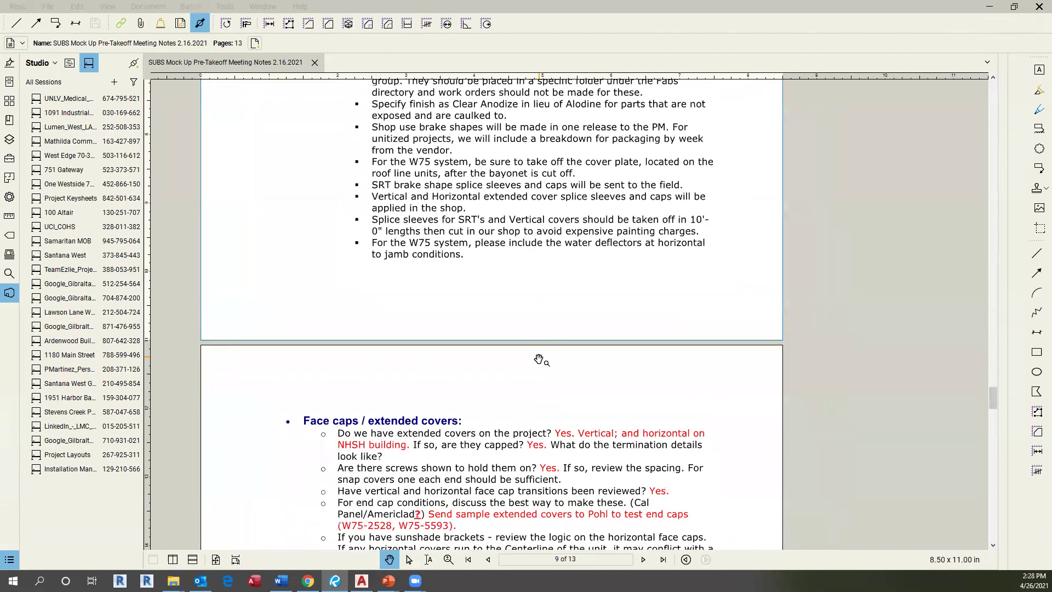
scroll(540, 359, "down", 3)
scroll(479, 294, "down", 3)
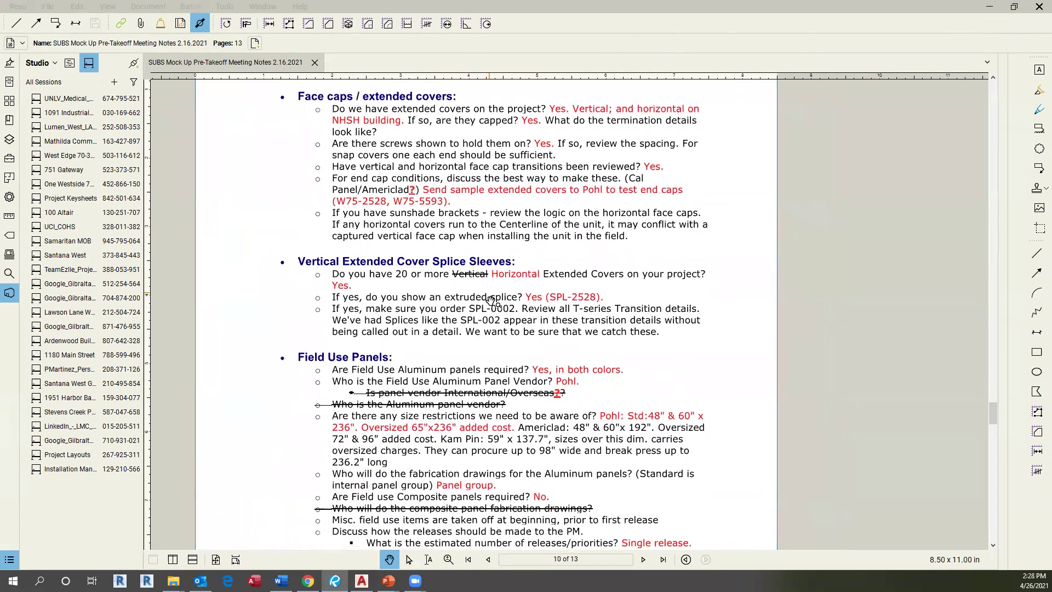
scroll(483, 299, "down", 1)
scroll(482, 294, "up", 2)
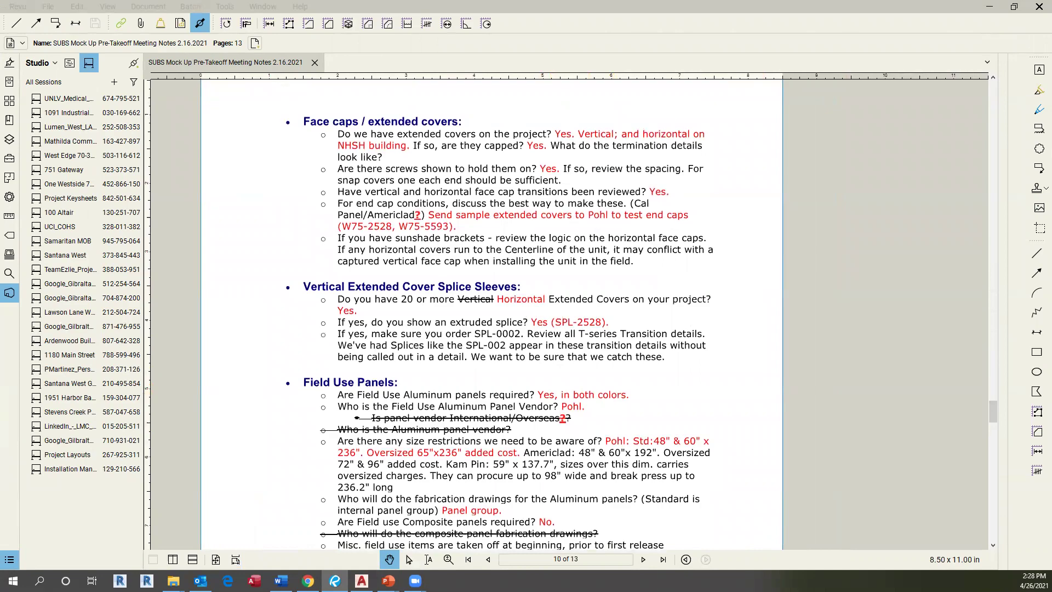
key("alt+Tab")
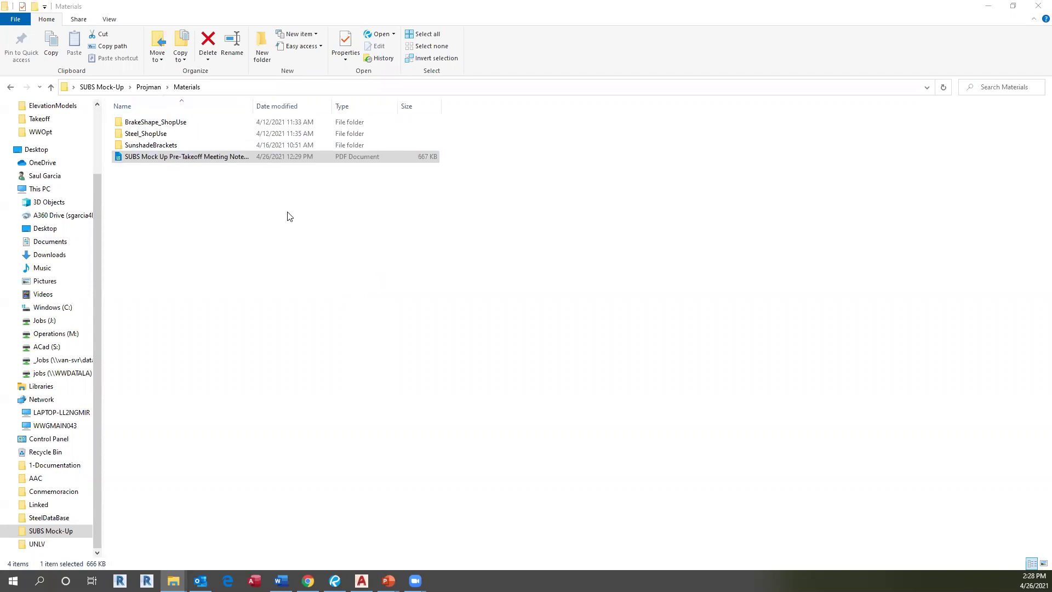
Navigate from the SUBS Mock-Up folder through Drafting to Takeoff > Panel_Group.
left_click(109, 87)
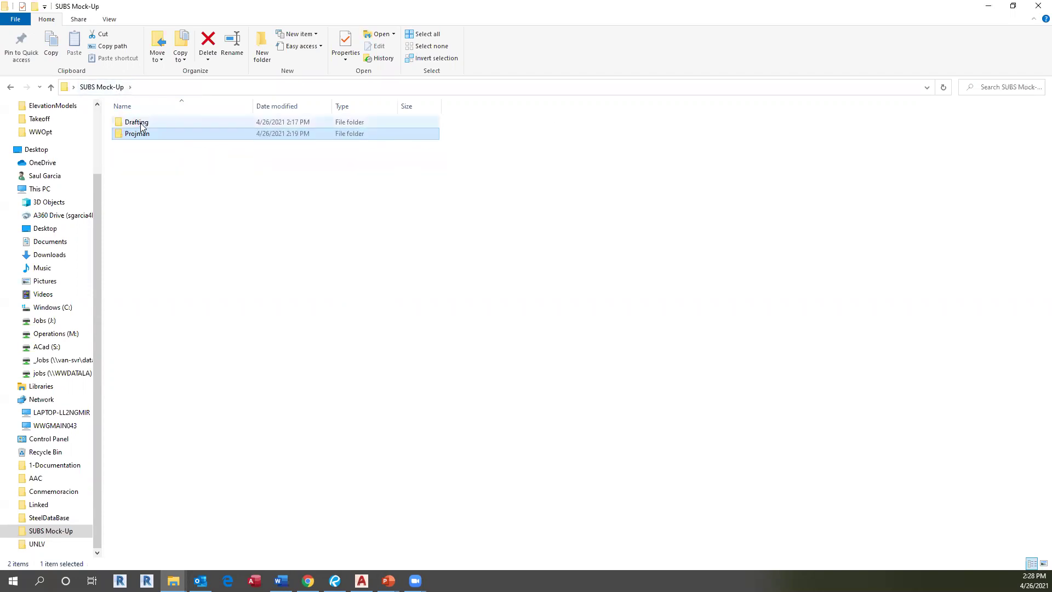
double_click(137, 122)
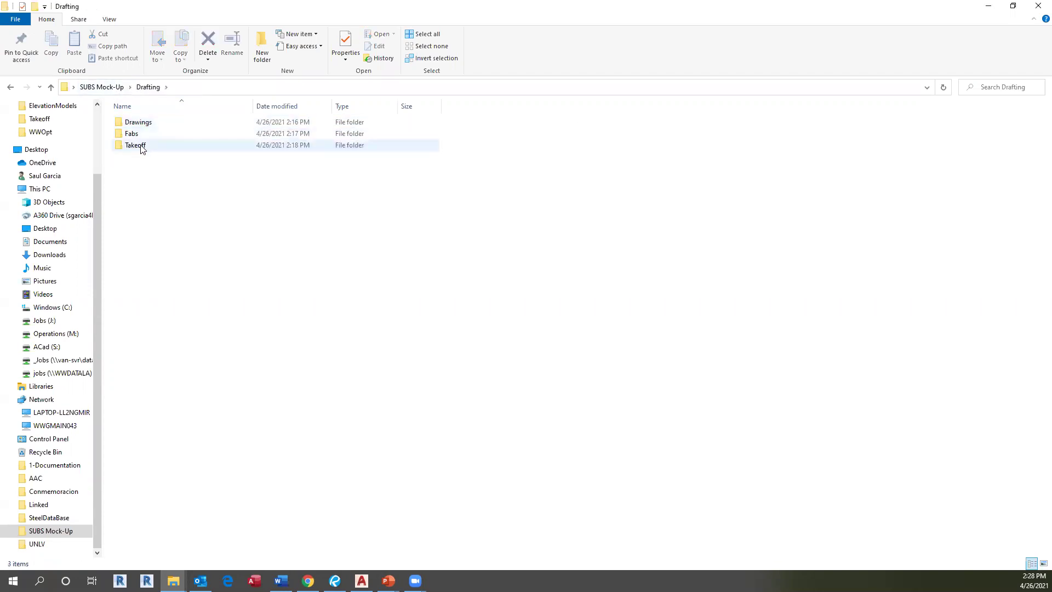
double_click(141, 122)
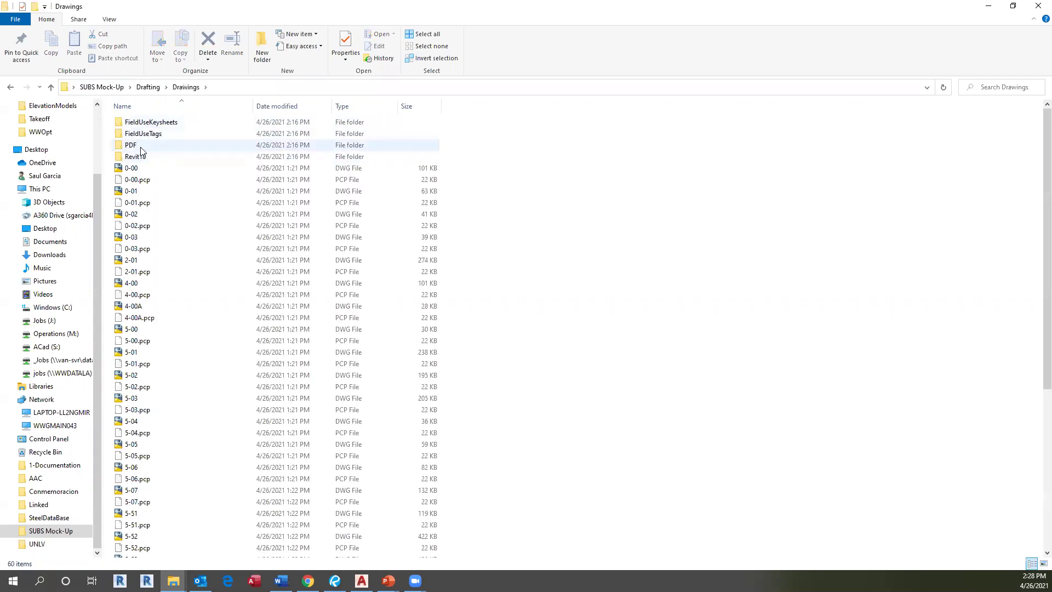
double_click(141, 146)
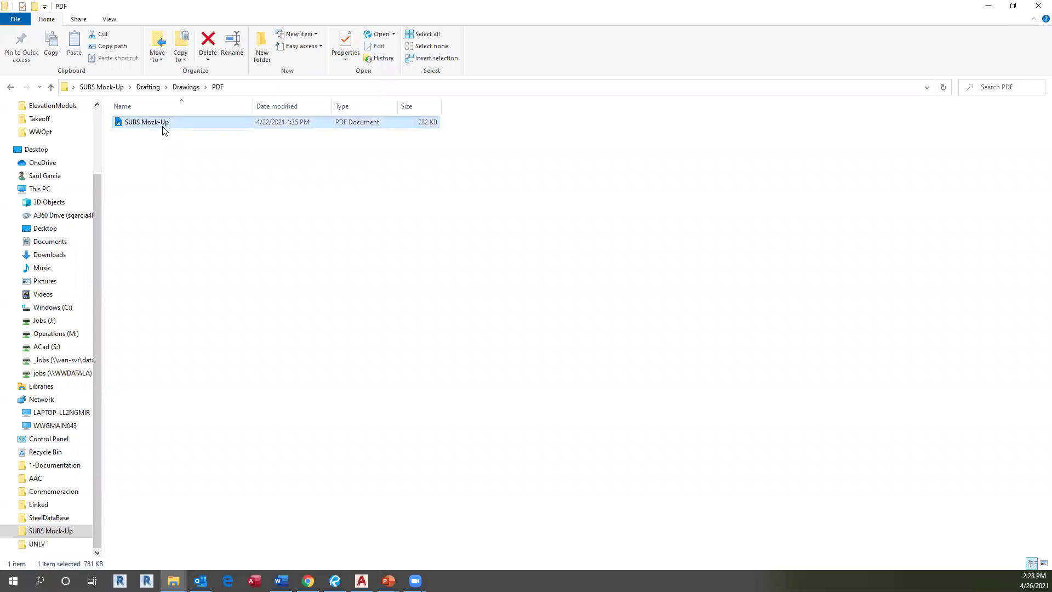
left_click(148, 87)
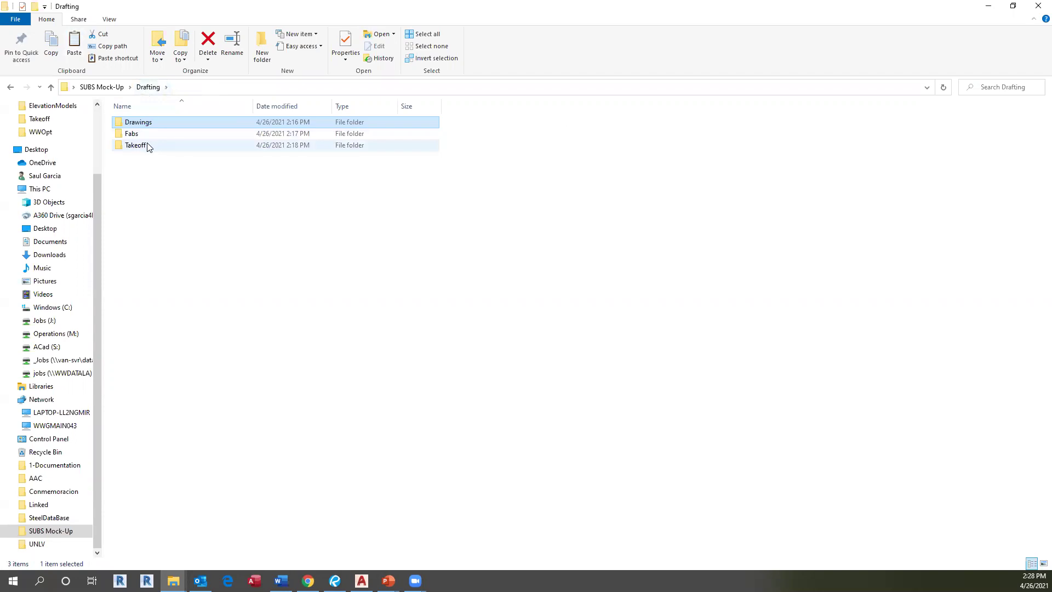
double_click(148, 145)
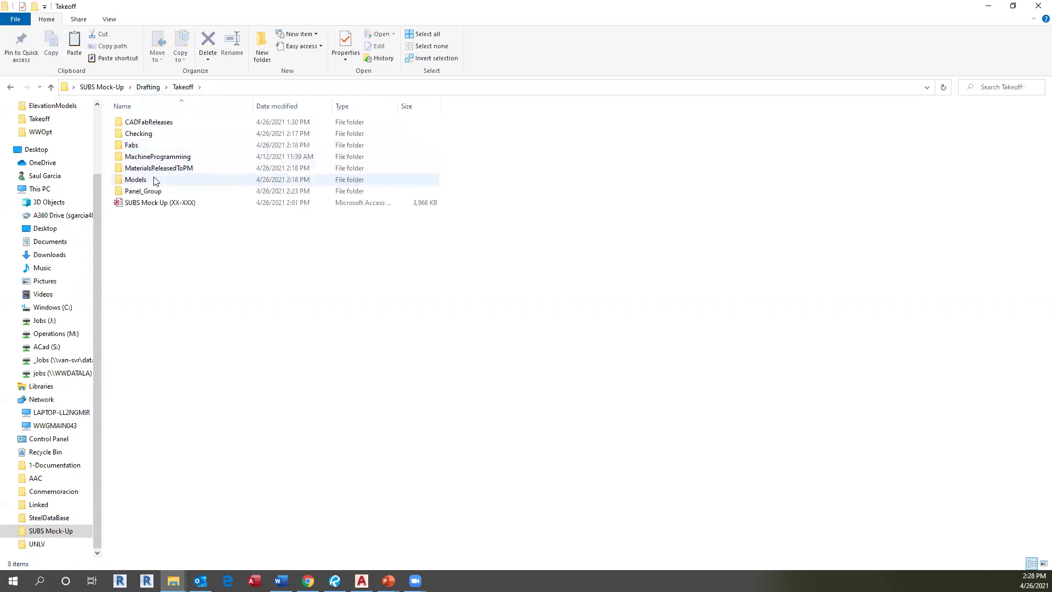
double_click(153, 193)
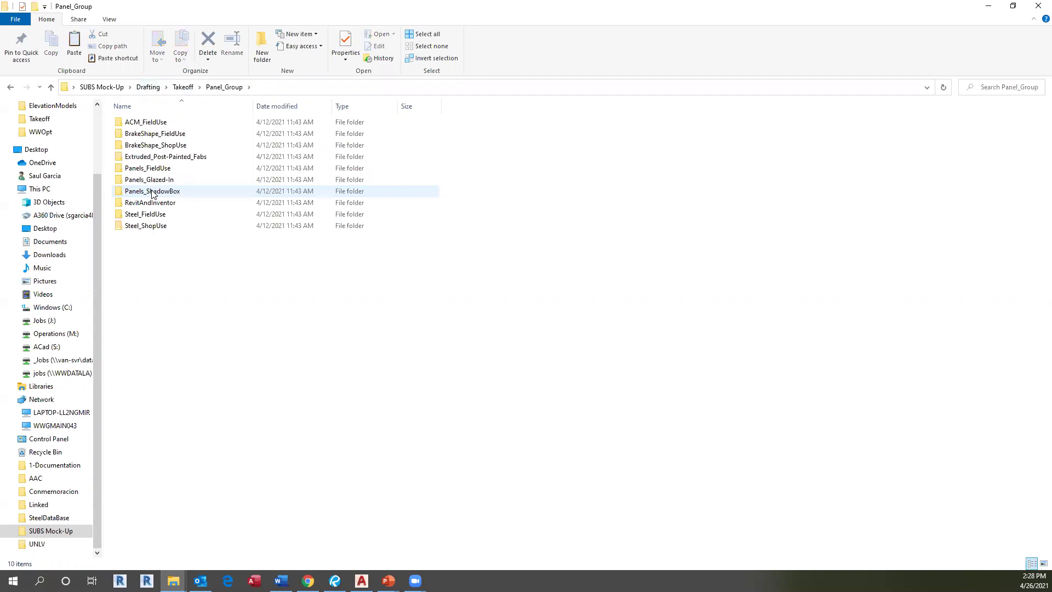
Paste the SUBS Mock-Up PDF here and rename it 'SUBS Mock-Up-Panel Scope 1'.
key("ctrl+v")
left_click(167, 240)
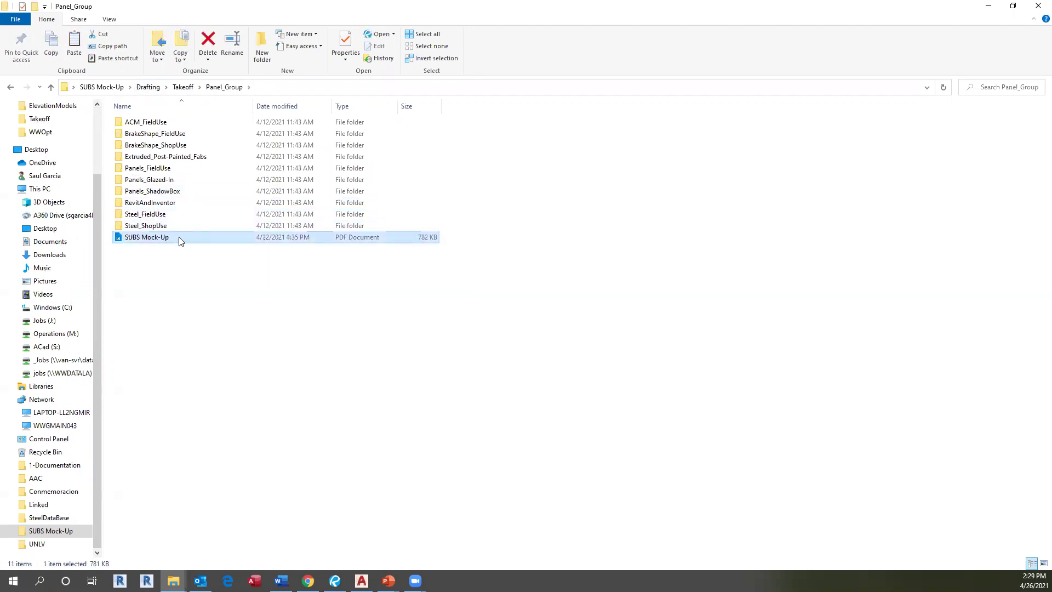
left_click(181, 242)
left_click(174, 241)
type("-Panel Scope 1")
left_click(232, 290)
Open SUBS Mock-Up-Panel Scope 1 in Revu and jump to bookmark 5.00, page 6.
double_click(193, 239)
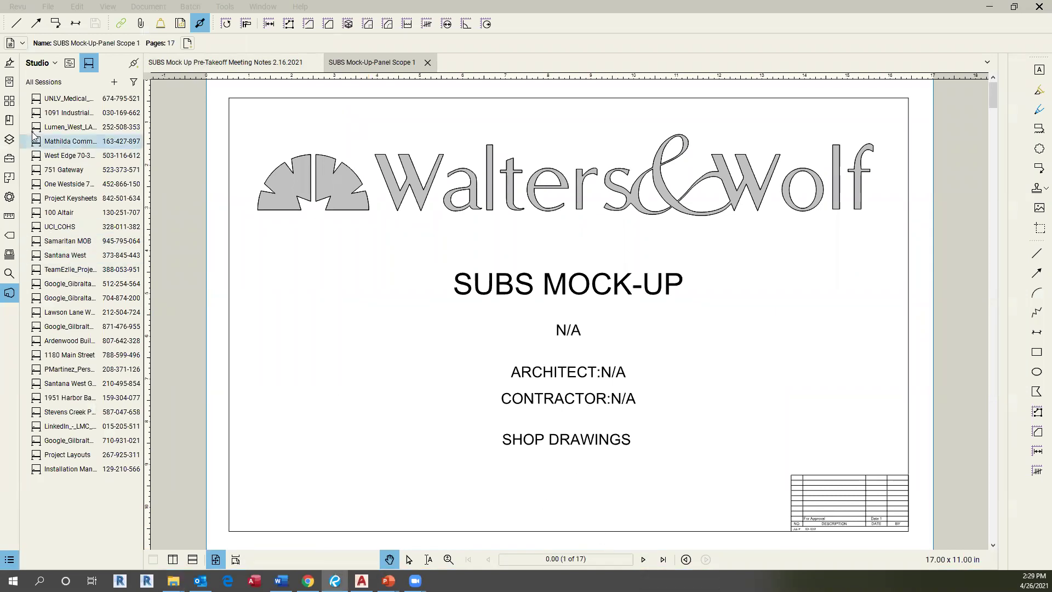
left_click(10, 121)
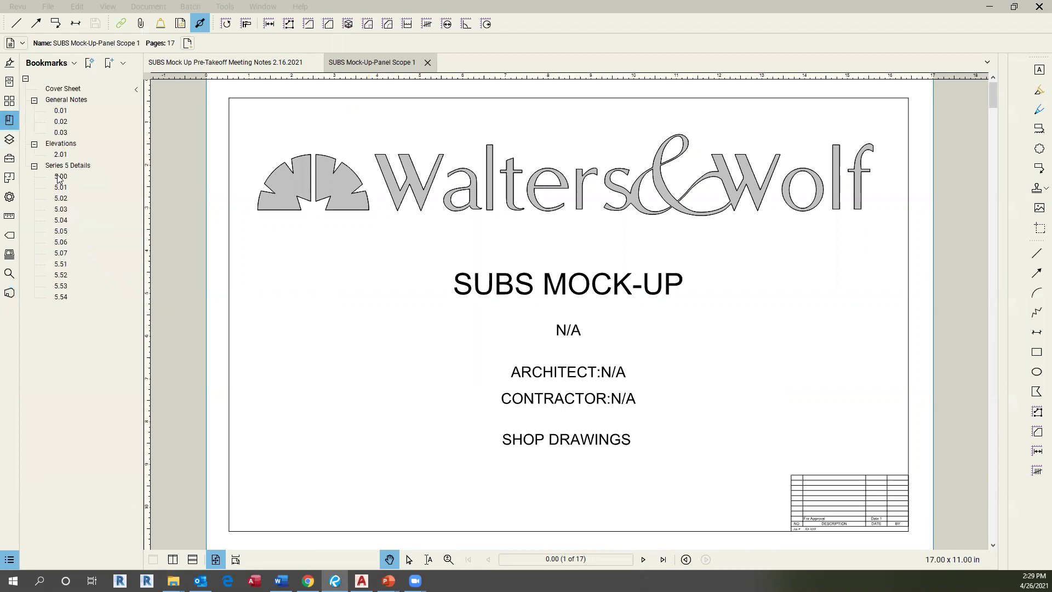
left_click(62, 177)
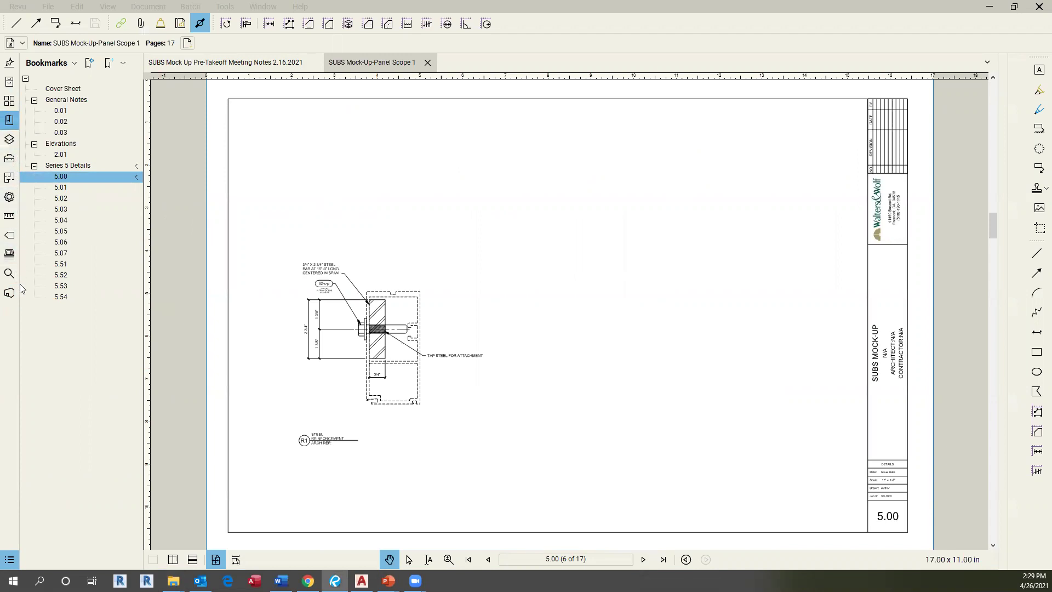
Drop the Tool Chest's Panel Scope colour legend at the top-left of sheet 5.00.
left_click(9, 159)
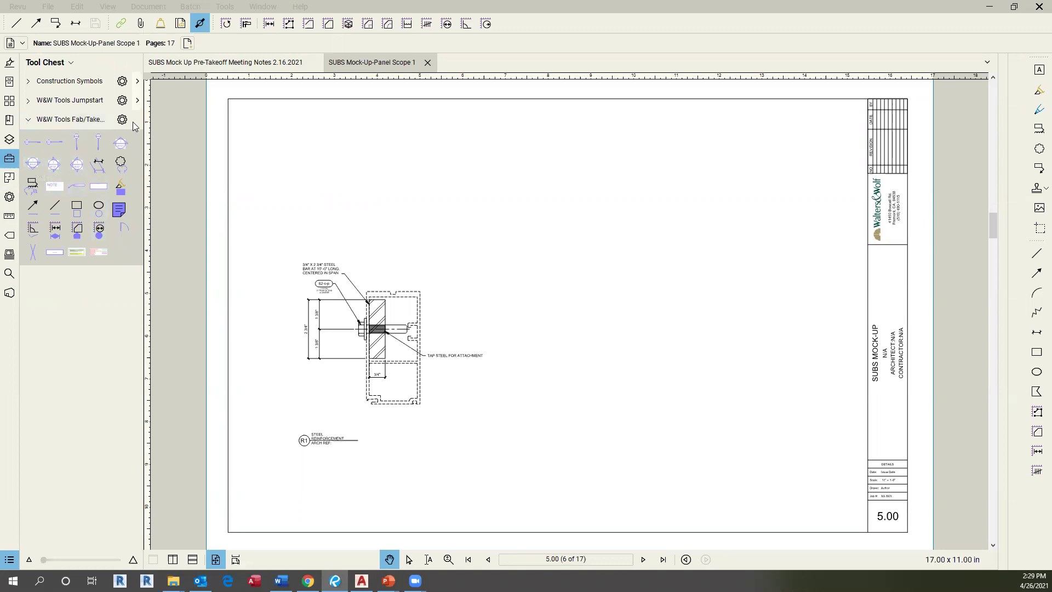
left_click(103, 258)
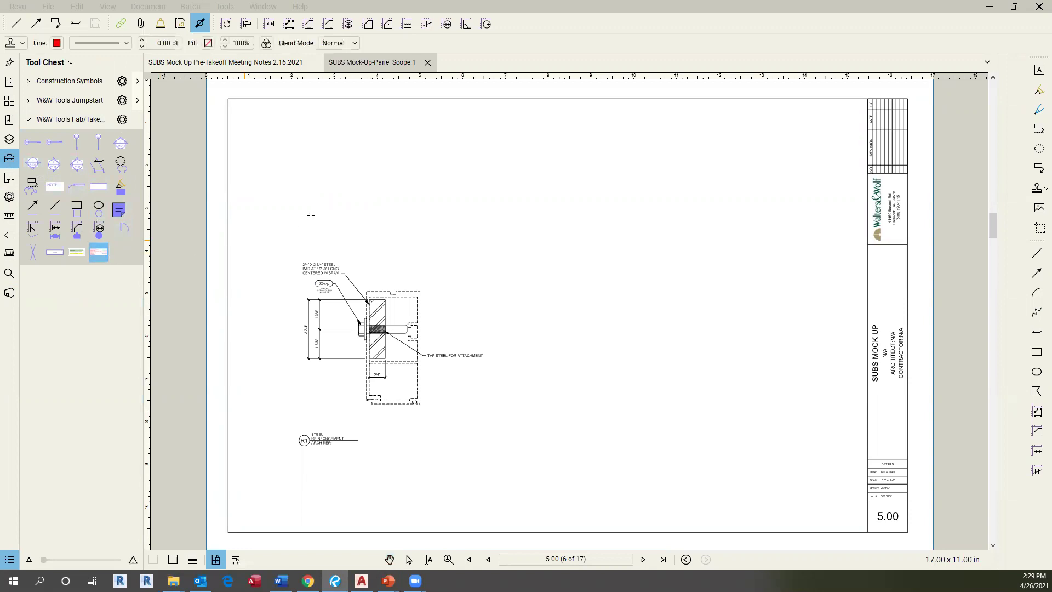
left_click(260, 187)
key("Escape")
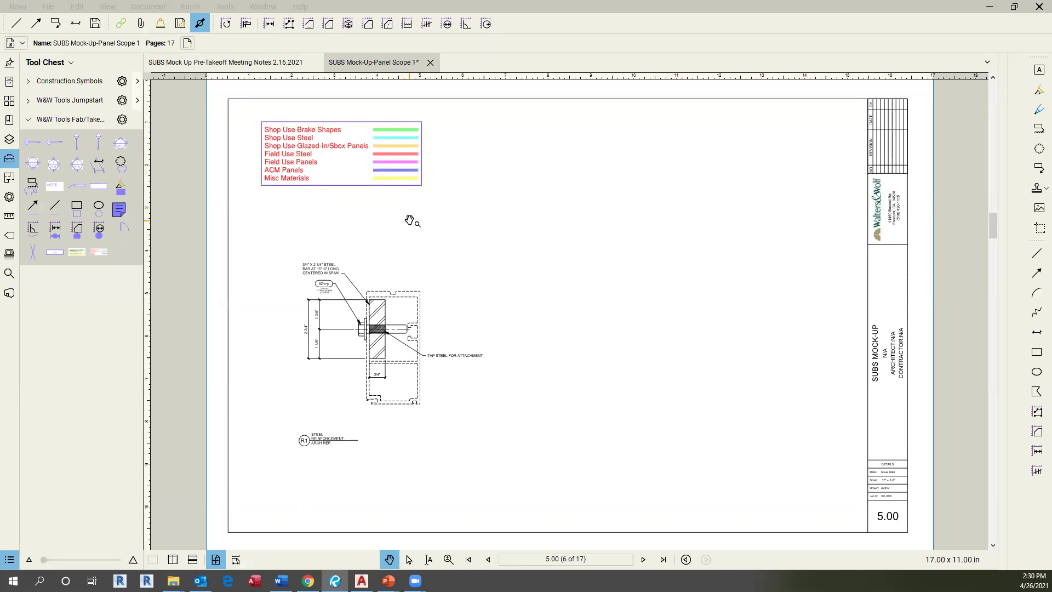
Highlight 5.00's steel bar with a cyan arrow line, then advance to sheet 5.01.
left_click(36, 23)
left_click(56, 43)
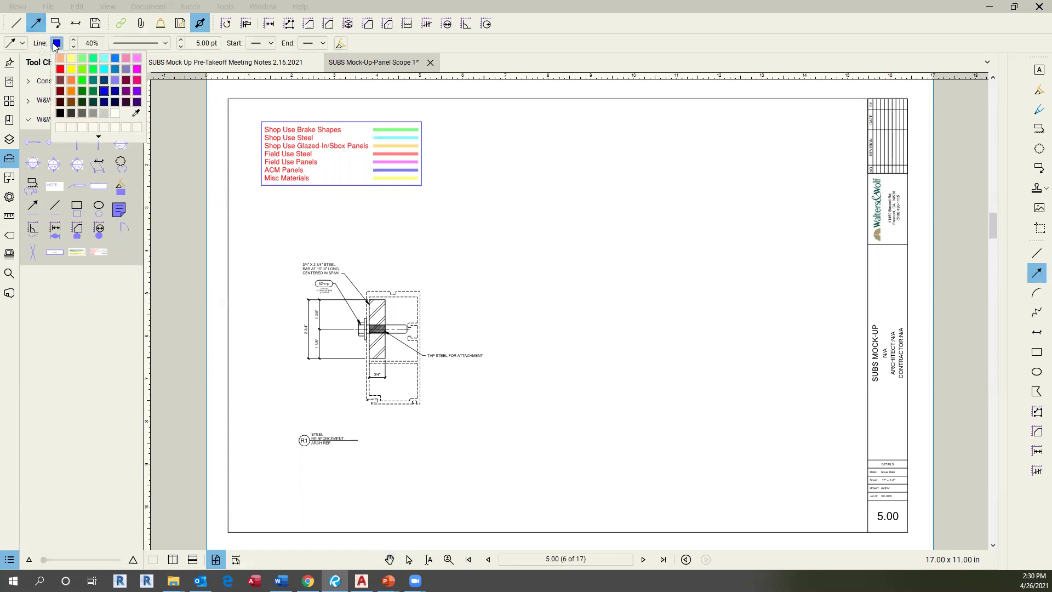
left_click(82, 80)
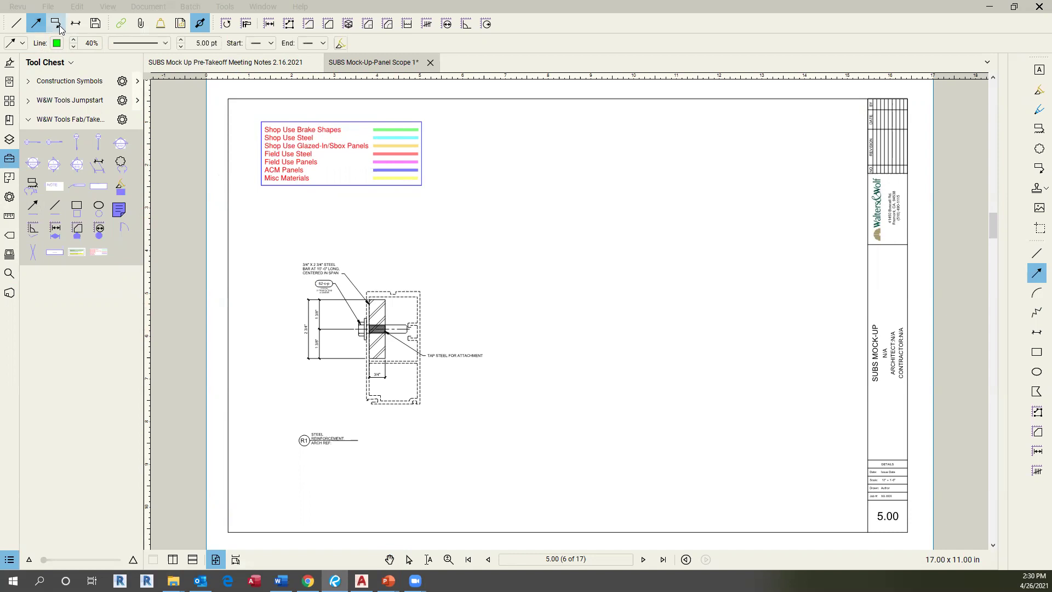
left_click(56, 43)
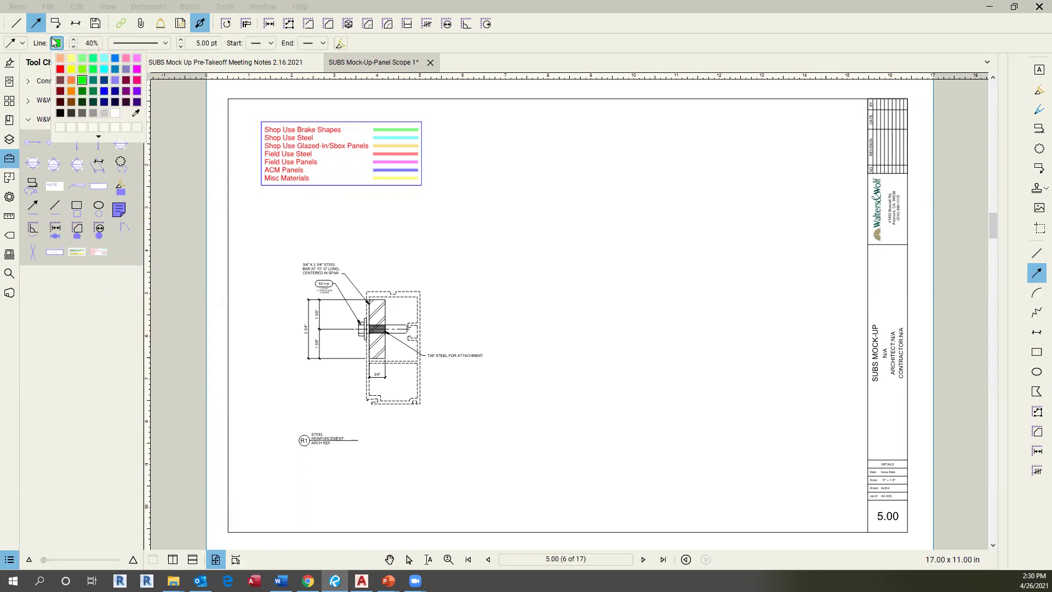
left_click(104, 69)
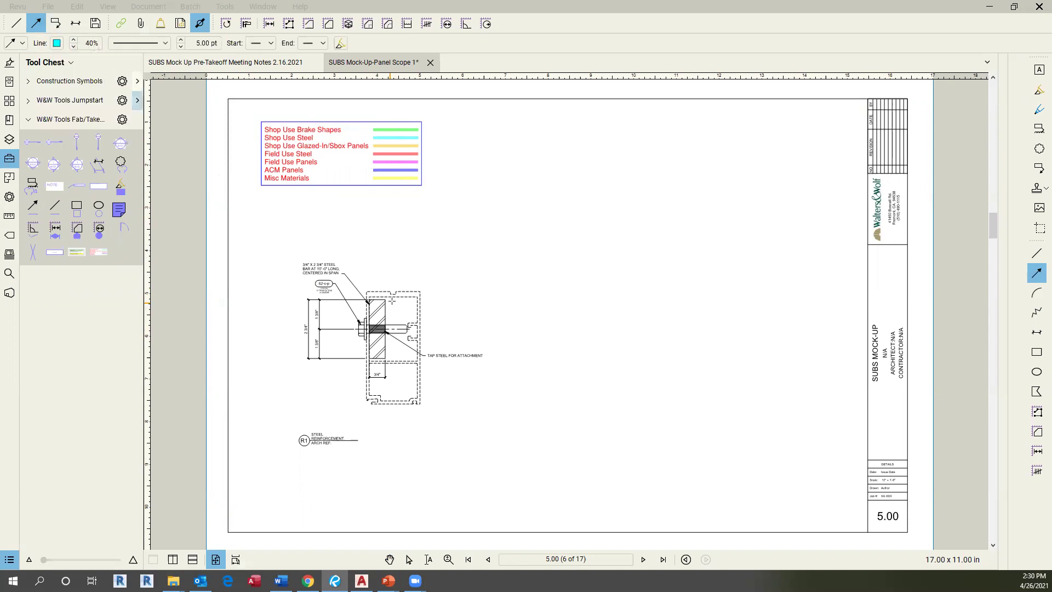
left_click_drag(392, 298, 354, 364)
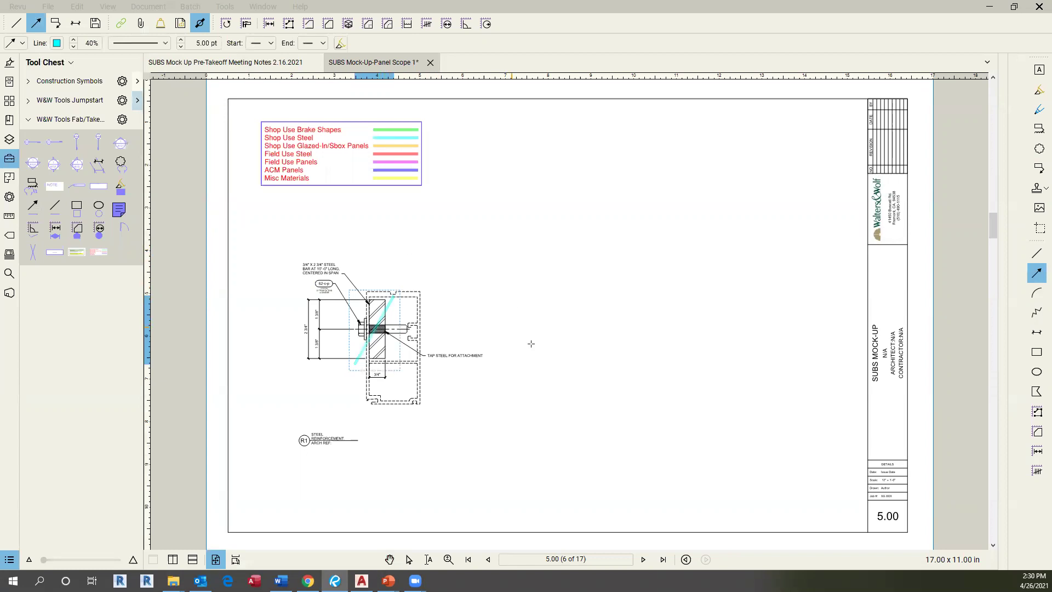
left_click(643, 562)
left_click(643, 560)
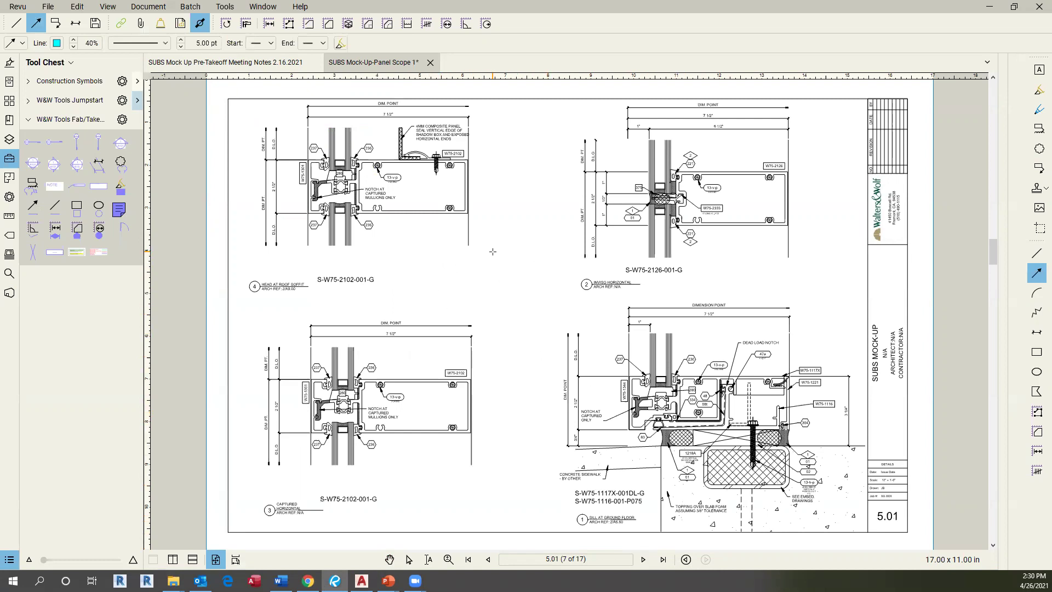
Page forward past sheets 5.02 and 5.03 to sheet 5.04.
left_click(644, 560)
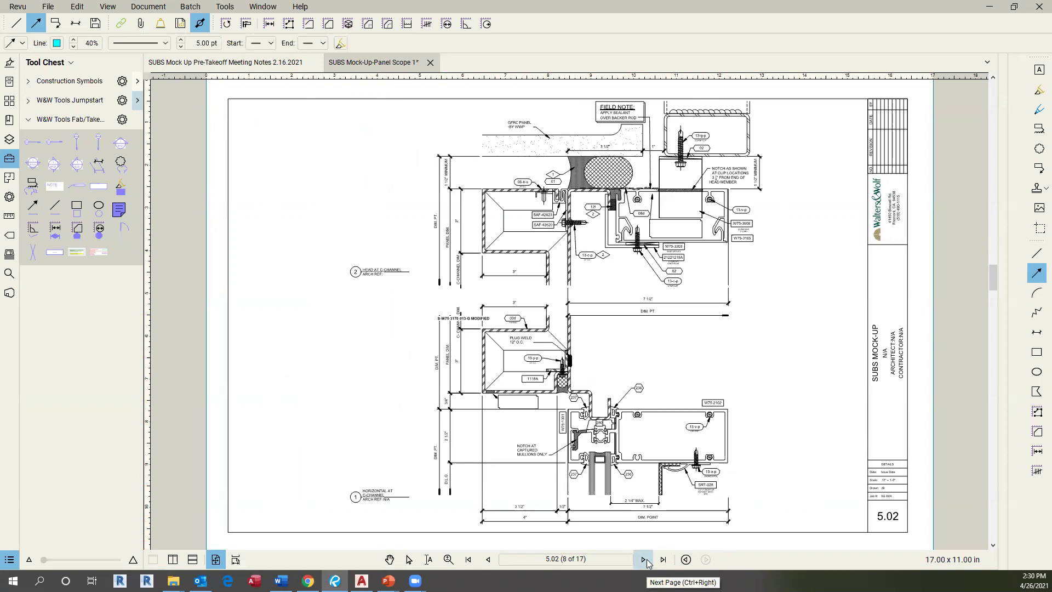
left_click(644, 560)
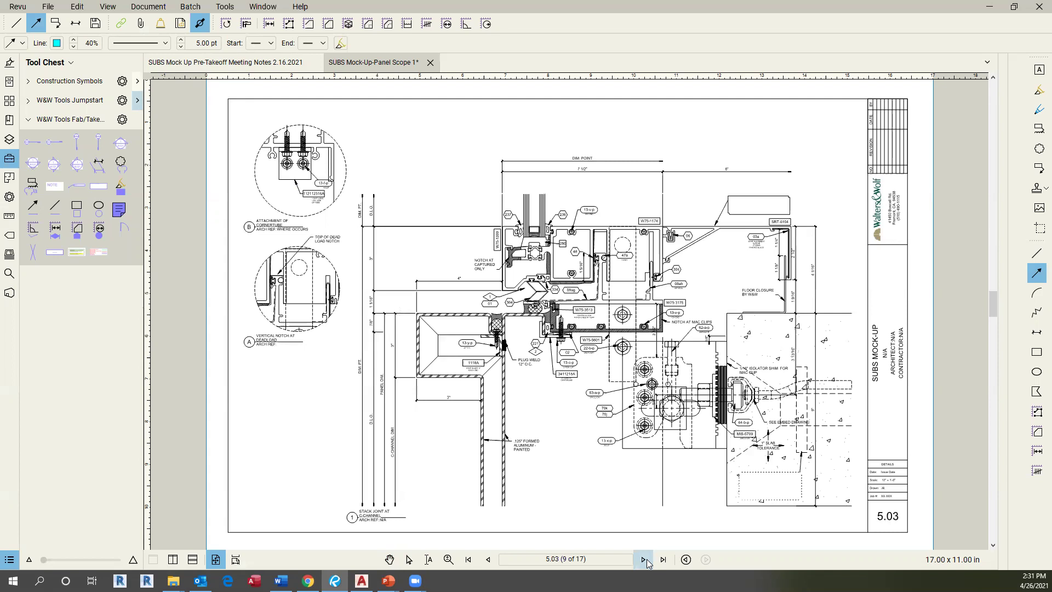
left_click(644, 559)
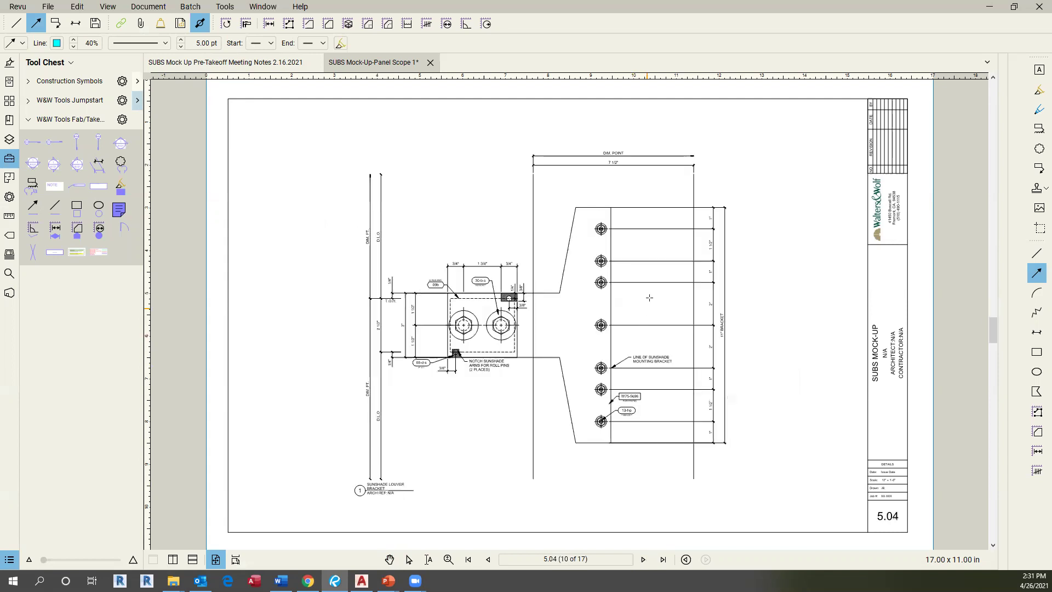
Place the Panel Scope colour legend at the top-left of sheet 5.04.
left_click(59, 45)
left_click(135, 242)
key("Escape")
left_click(99, 252)
left_click(259, 174)
key("Escape")
Mark the 5.04 bracket detail with a green Brake Shapes line and move to 5.05.
left_click(35, 24)
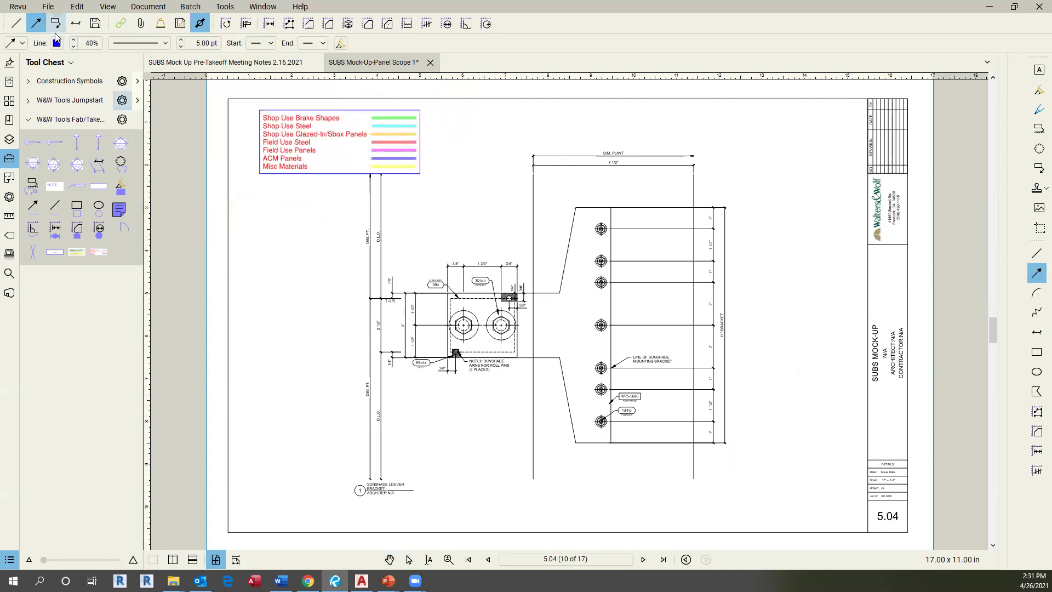
left_click(57, 43)
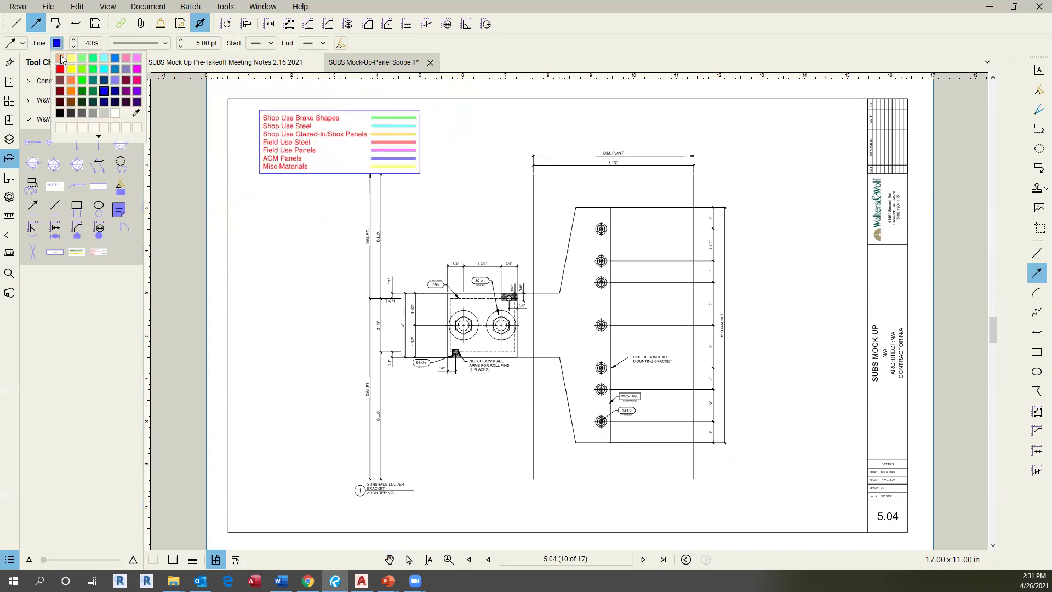
left_click(93, 72)
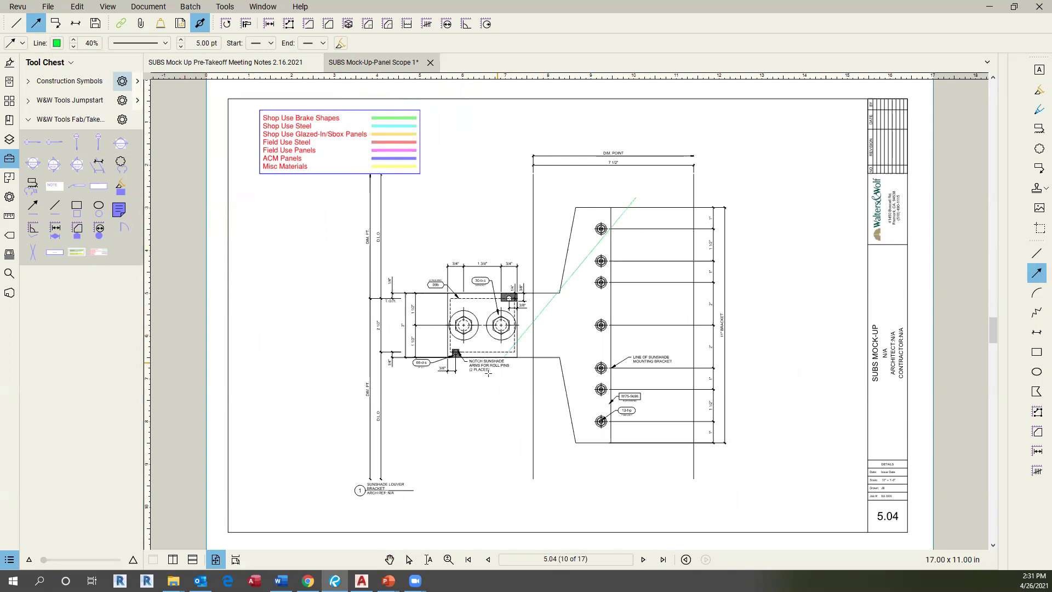
left_click(470, 388)
key("Escape")
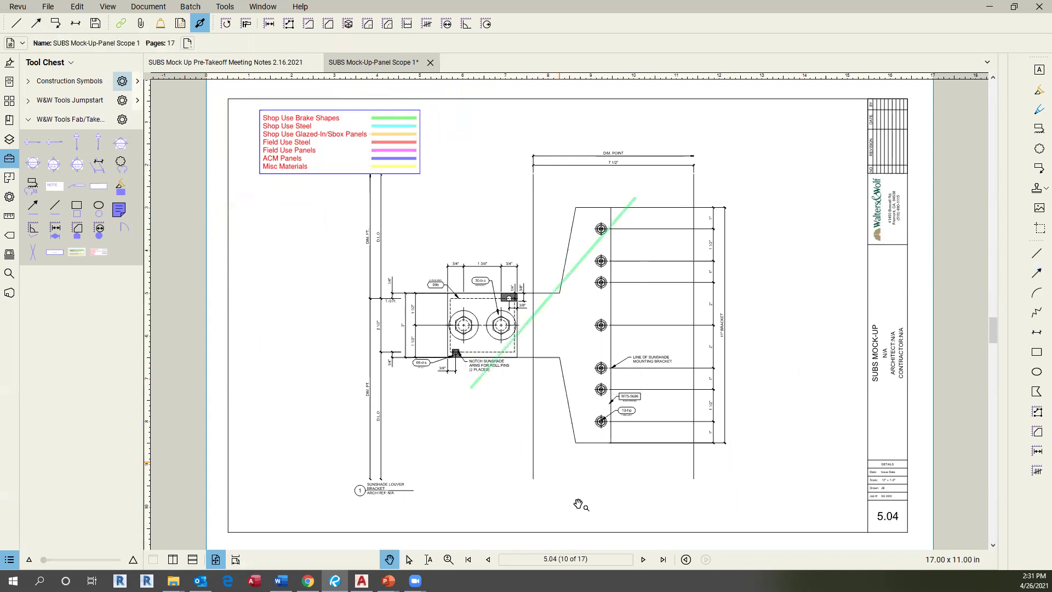
left_click(643, 560)
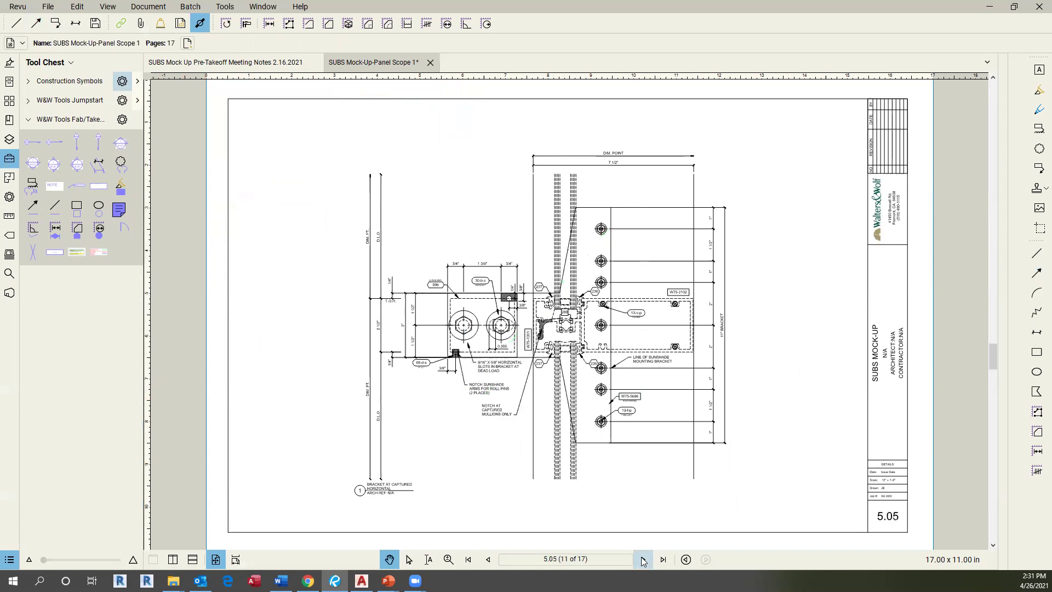
Draw a green highlight across the 5.05 detail and advance to sheet 5.06.
left_click(36, 24)
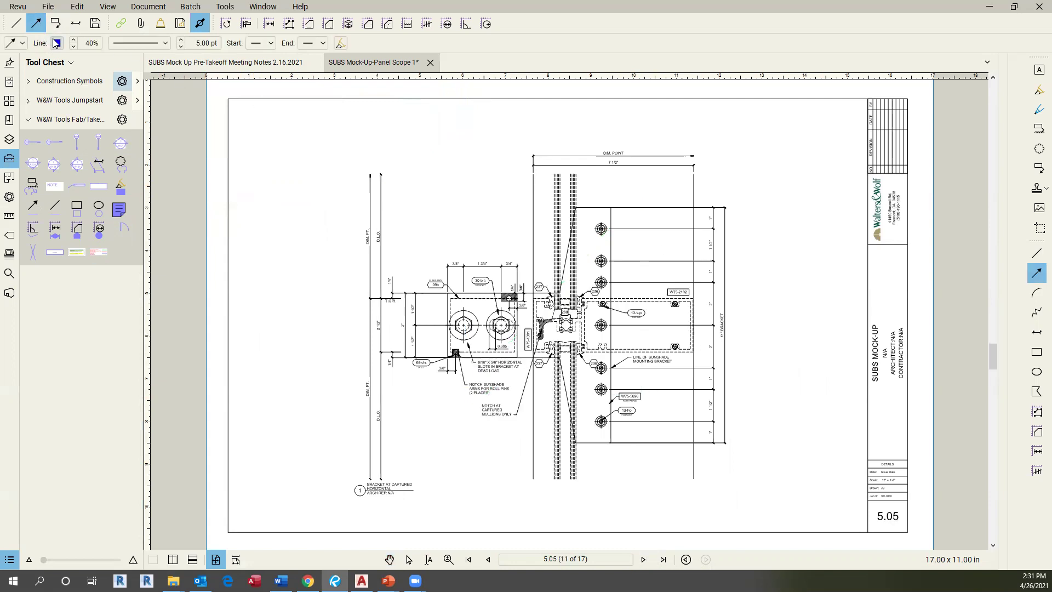
left_click(57, 43)
left_click(80, 71)
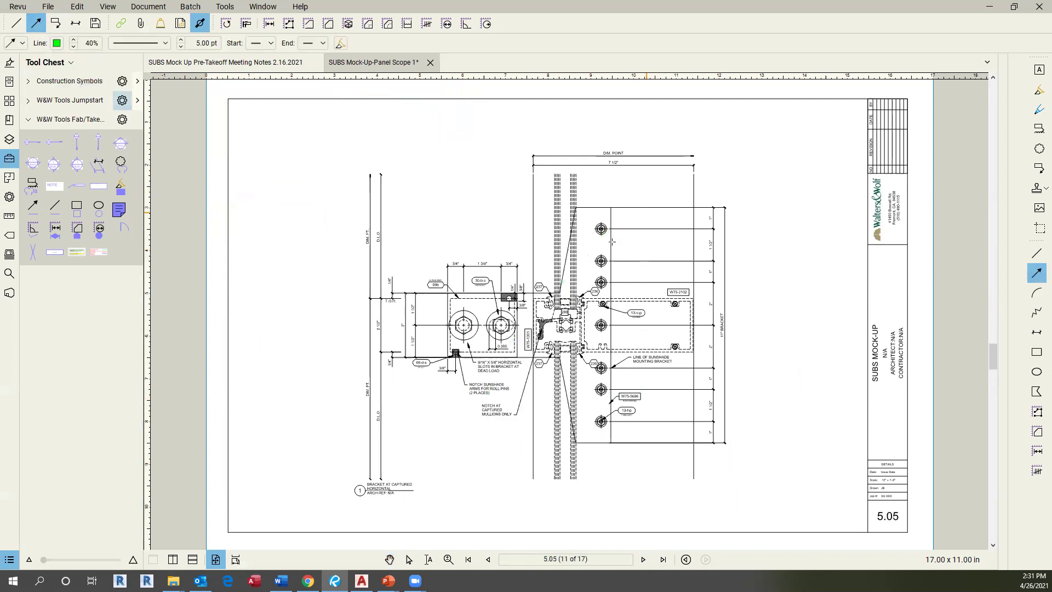
left_click_drag(627, 159, 477, 415)
left_click(649, 560)
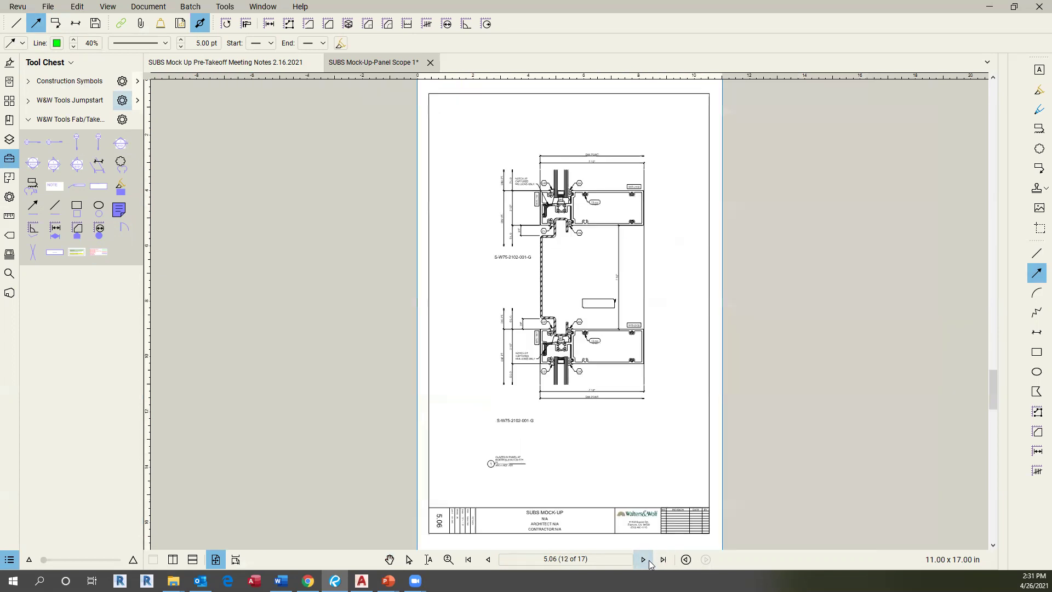